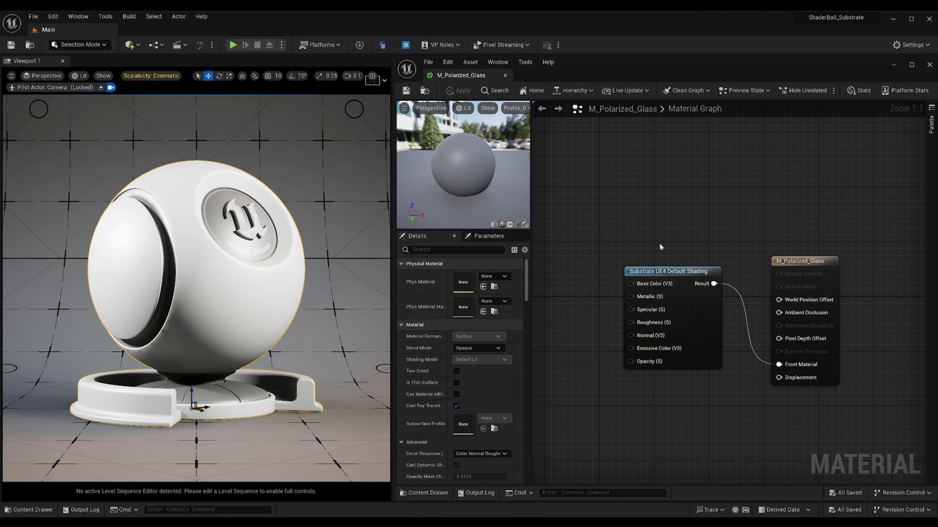
# Select the Substrate UE4 Default Shading node in the M_Polarized_Glass graph.
pyautogui.click(643, 289)
# Delete the default shading node and make the material two-sided TranslucentGreyTransmittance.
pyautogui.press('Delete')
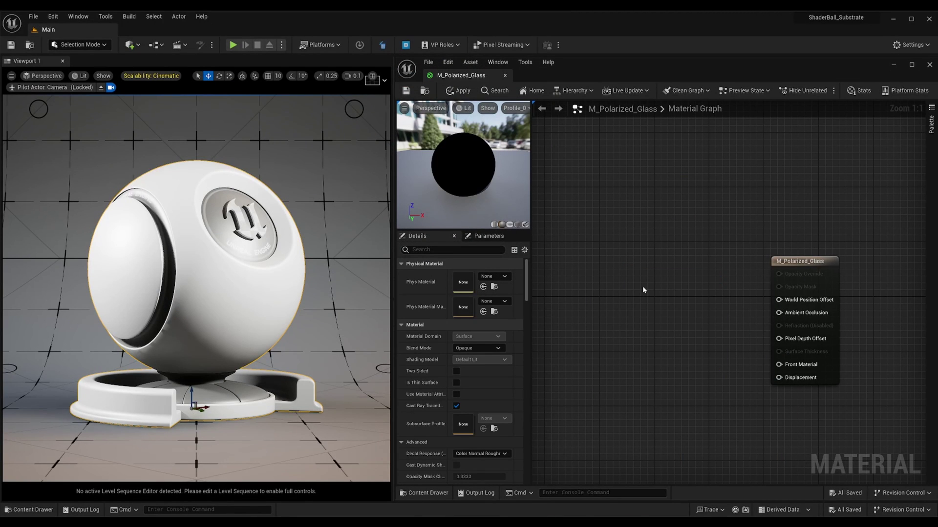
pyautogui.click(498, 348)
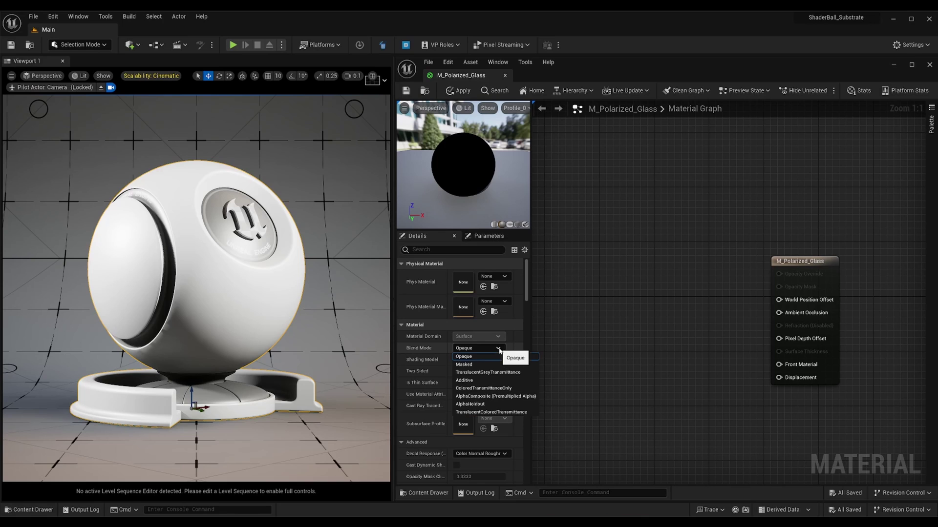
pyautogui.click(502, 372)
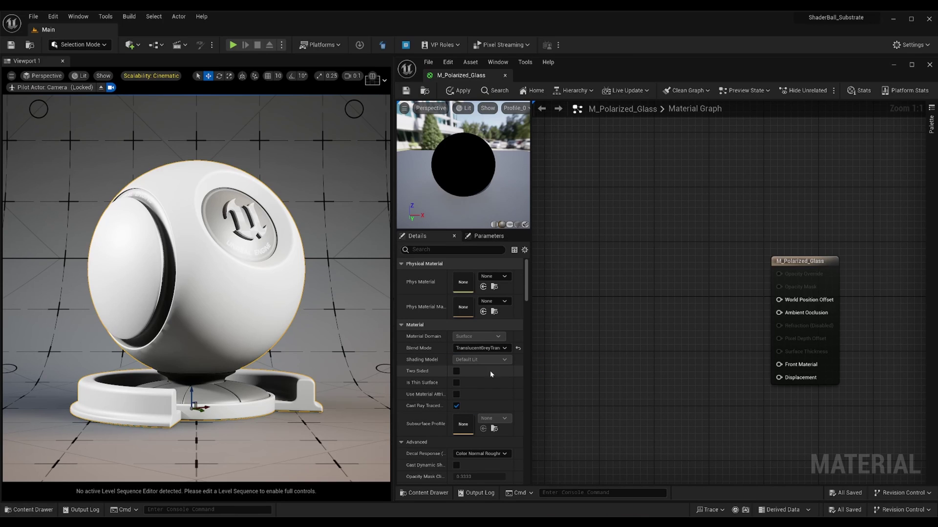
pyautogui.click(456, 371)
# Set translucency lighting to Surface ForwardShading and refraction method to Index Of Refraction.
pyautogui.scroll(-5, 509, 310)
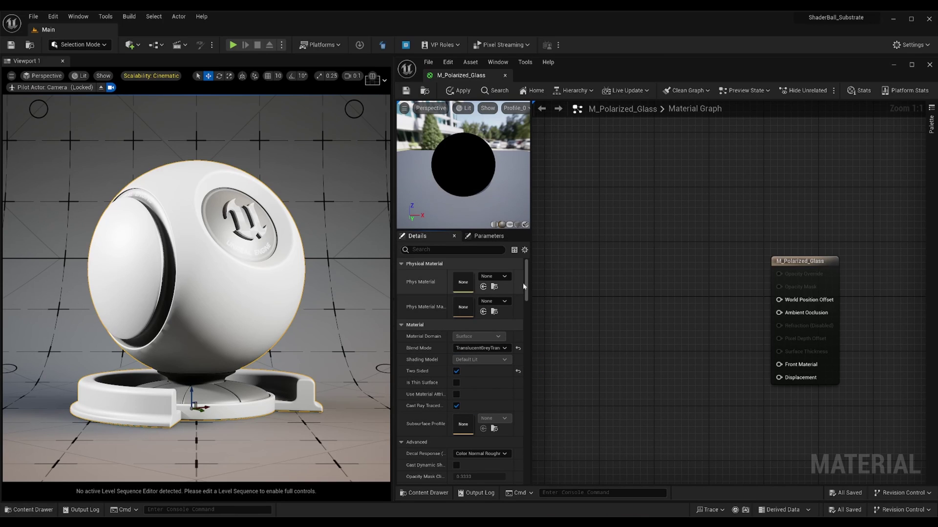
pyautogui.moveTo(528, 296); pyautogui.dragTo(528, 342)
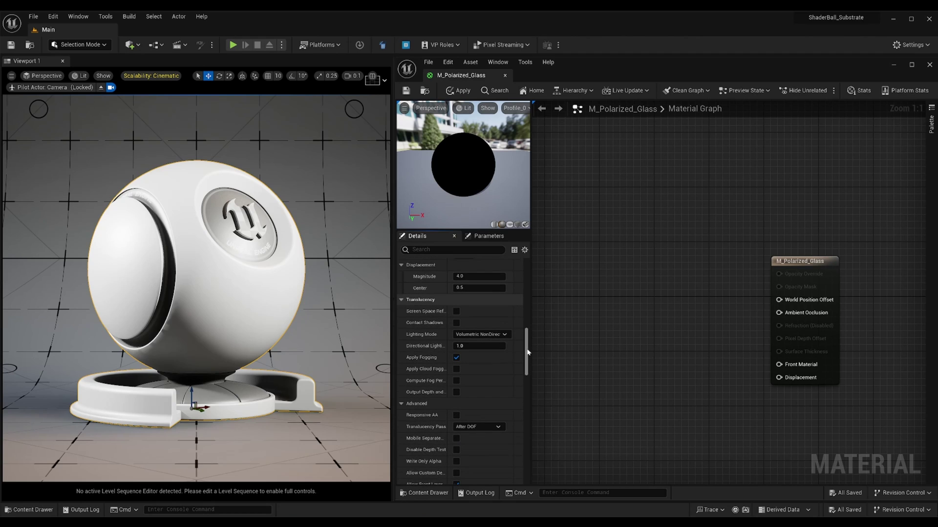
pyautogui.click(478, 334)
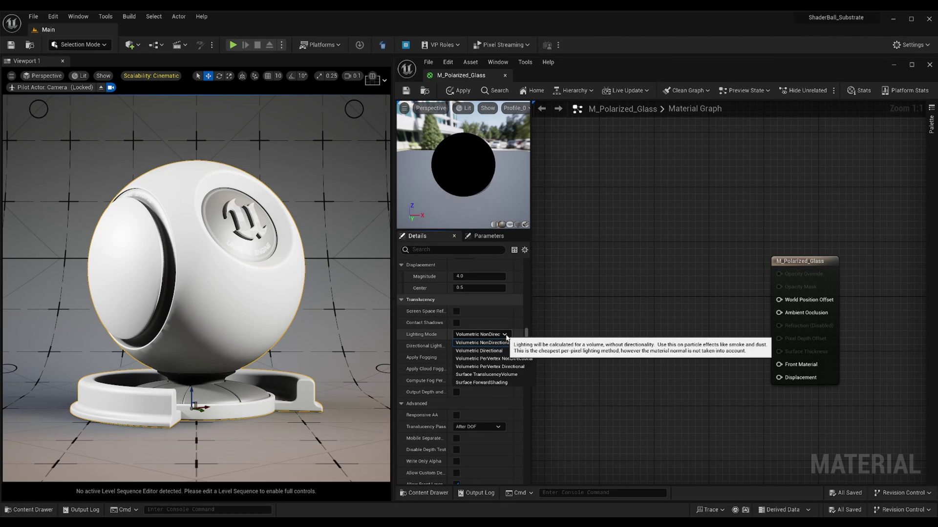
pyautogui.click(493, 383)
pyautogui.moveTo(527, 342); pyautogui.dragTo(526, 441)
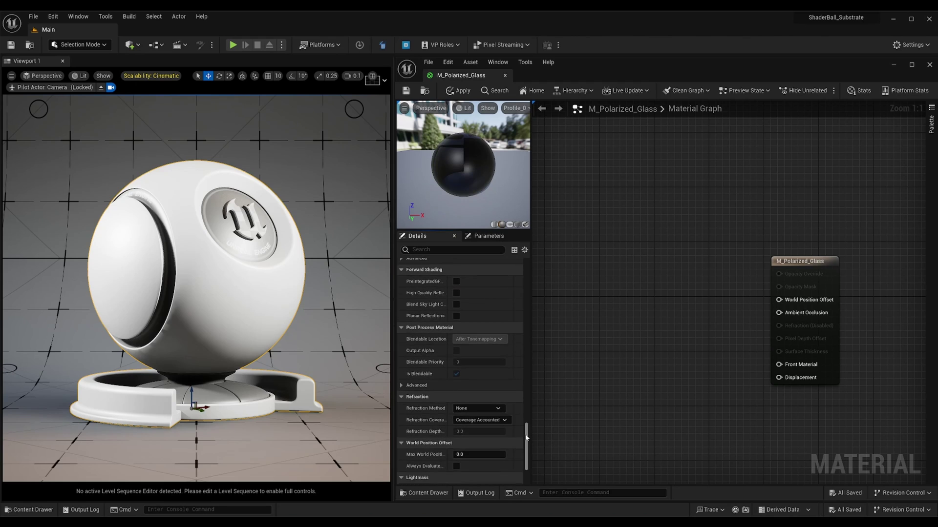
pyautogui.click(488, 404)
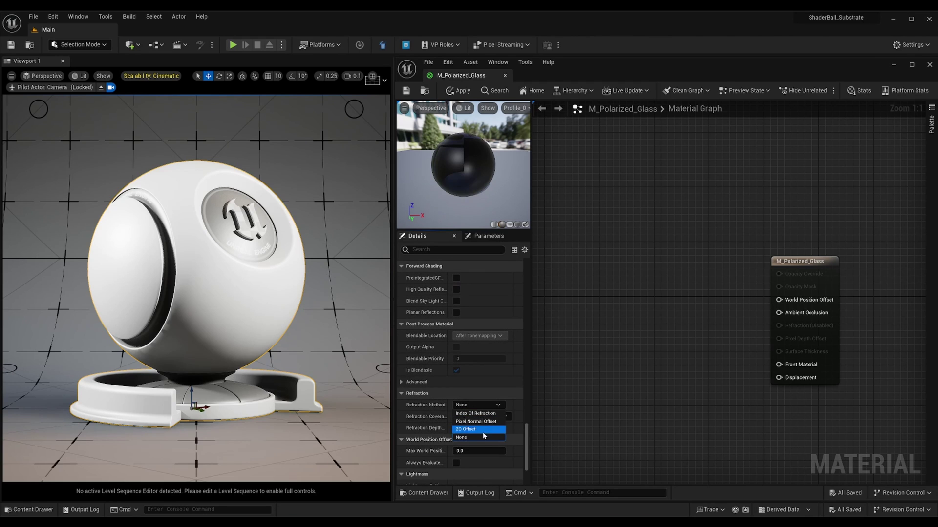
pyautogui.click(479, 414)
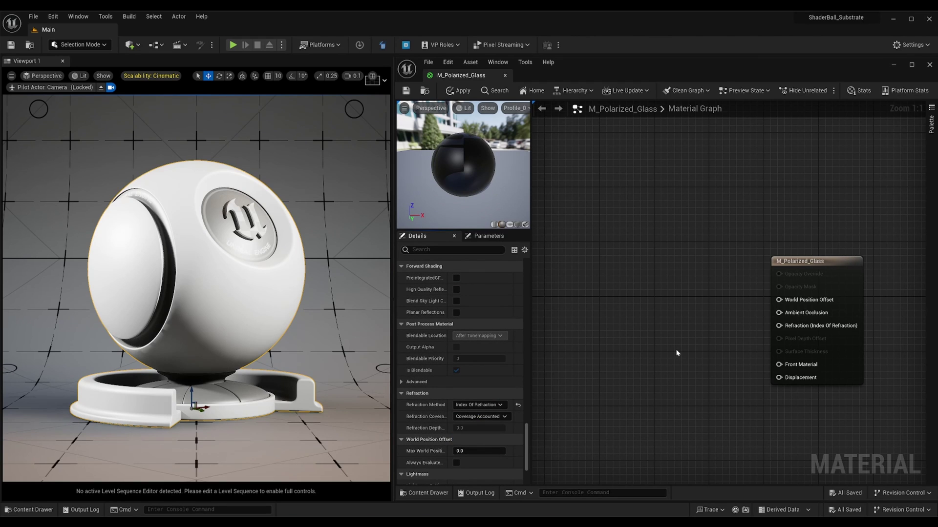
pyautogui.rightClick(635, 226)
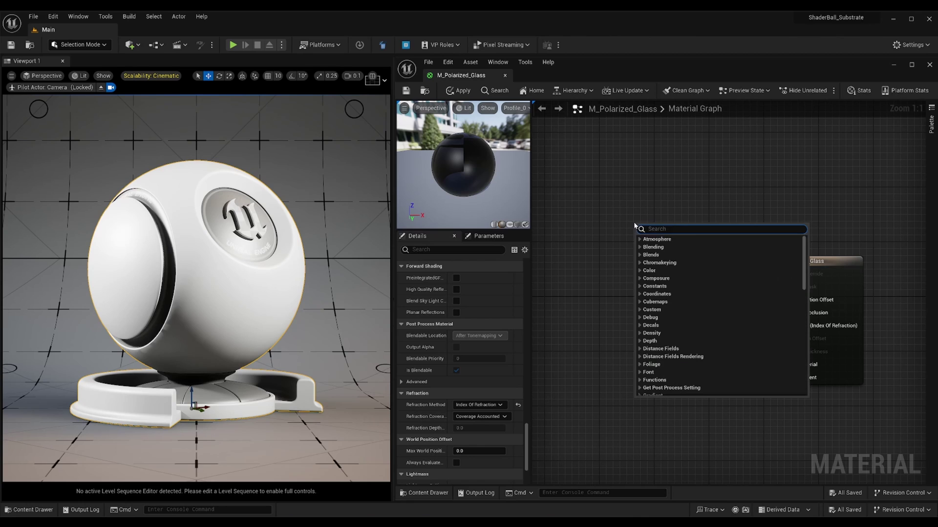
# Add a Substrate Slab BSDF and wire it into Front Material.
pyautogui.write('slab')
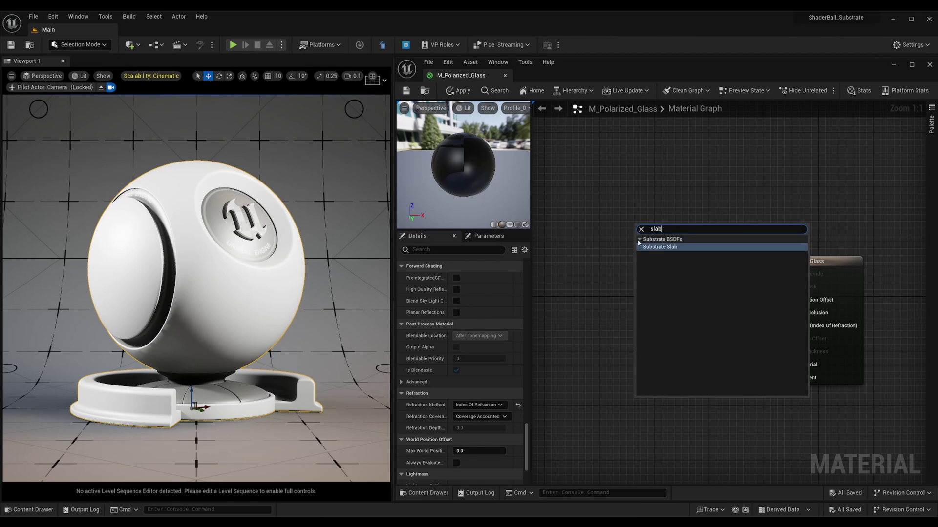
pyautogui.click(655, 247)
pyautogui.moveTo(721, 242); pyautogui.dragTo(778, 364)
pyautogui.moveTo(596, 331); pyautogui.dragTo(787, 347, button='right')
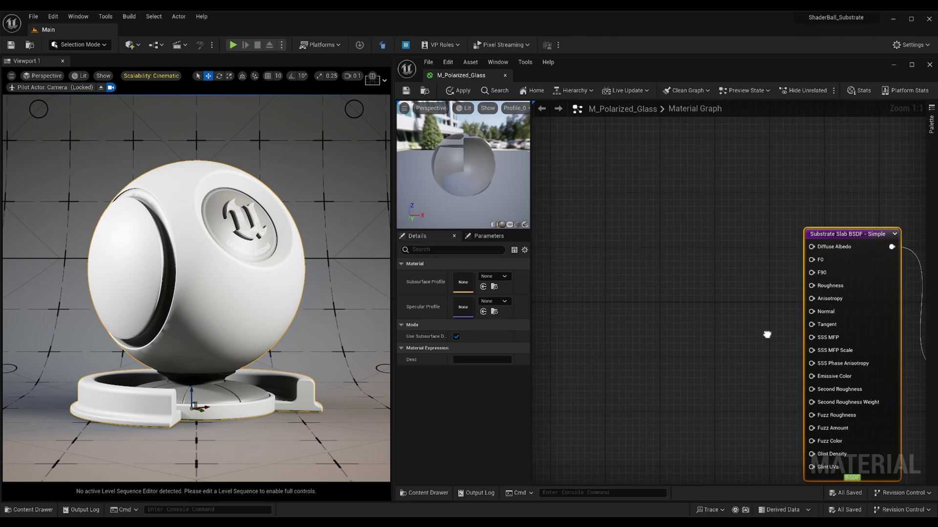
# Feed the slab a black 0,0,0 Diffuse Albedo and a 0.02 Roughness constant.
pyautogui.click(697, 154)
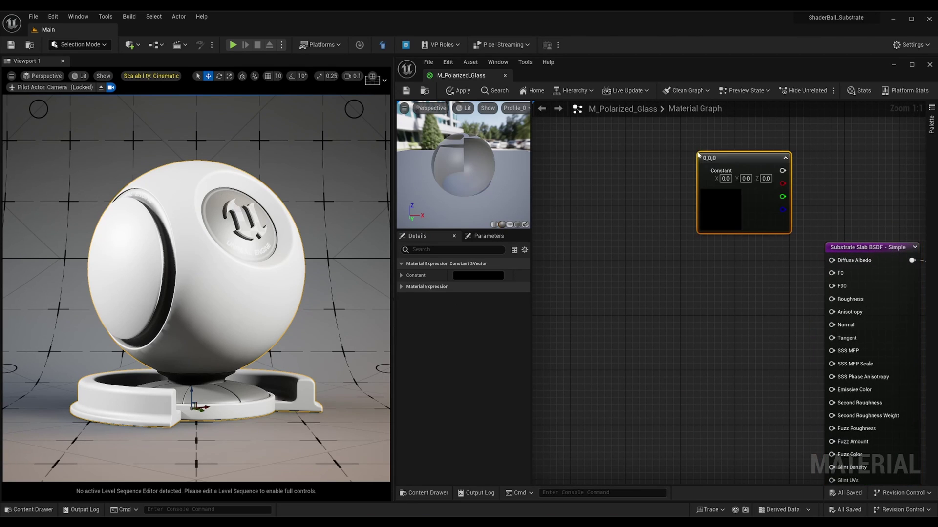
pyautogui.moveTo(782, 170); pyautogui.dragTo(833, 266)
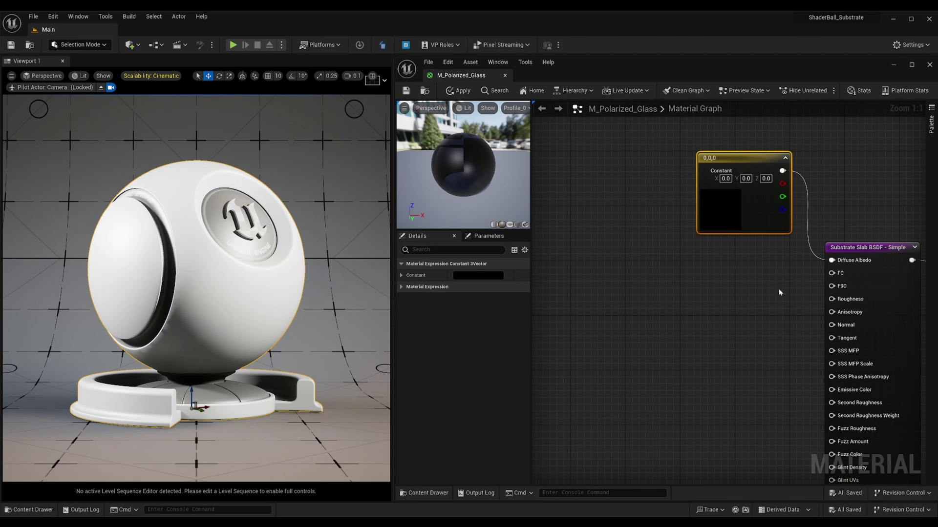
pyautogui.click(713, 313)
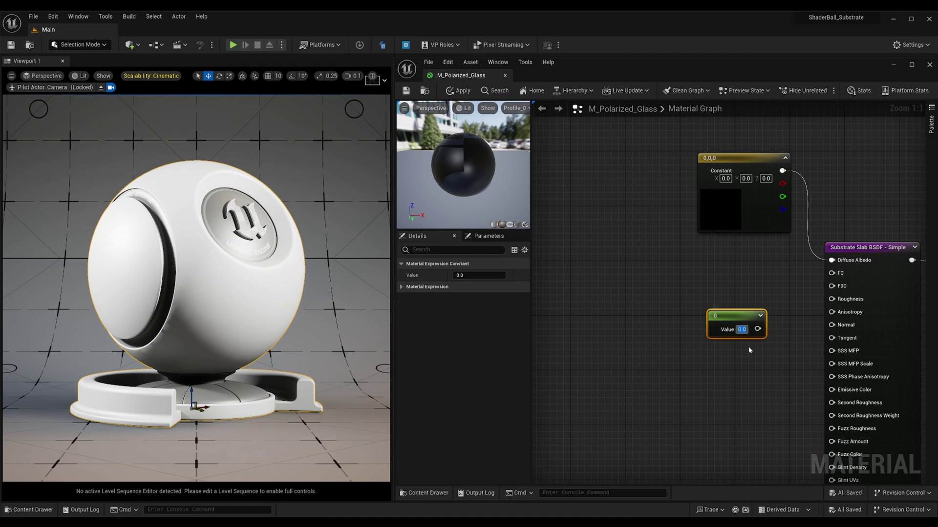
pyautogui.write('0.02')
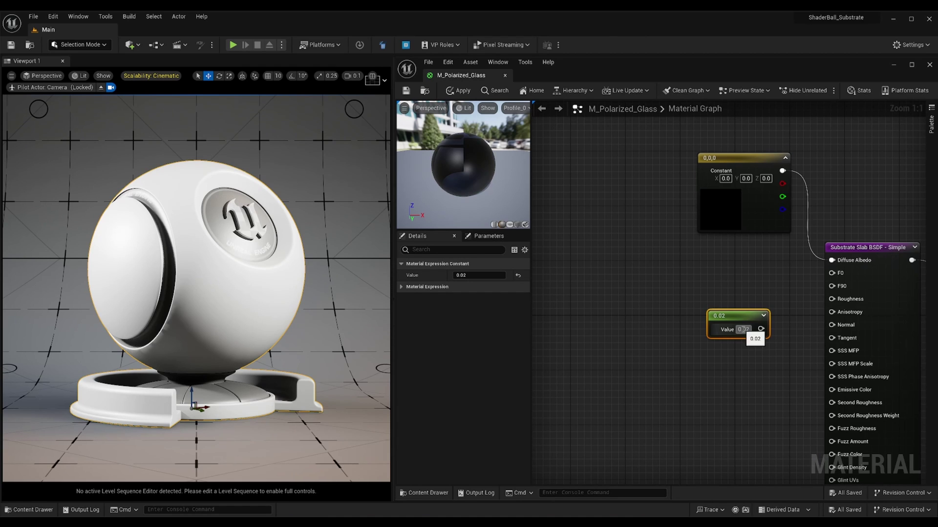
pyautogui.press('Return')
pyautogui.moveTo(761, 329); pyautogui.dragTo(829, 308)
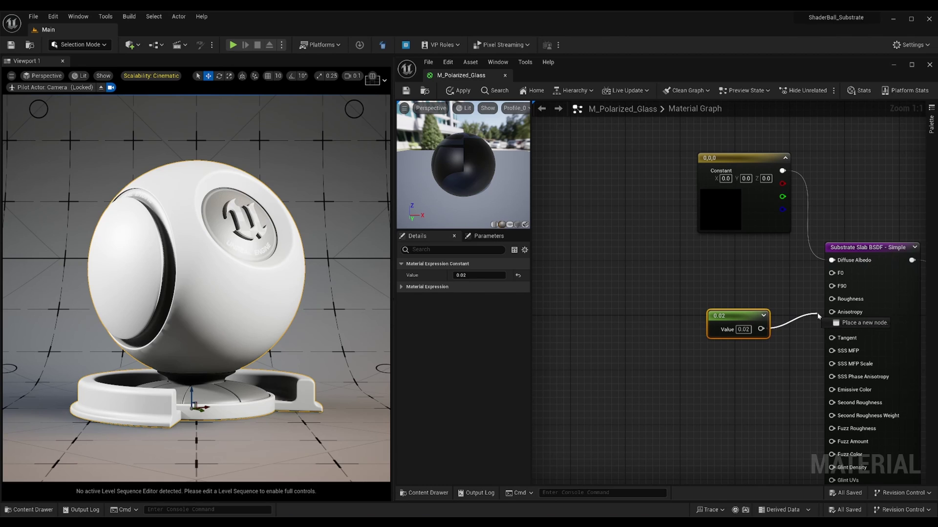
pyautogui.moveTo(829, 307); pyautogui.dragTo(831, 299)
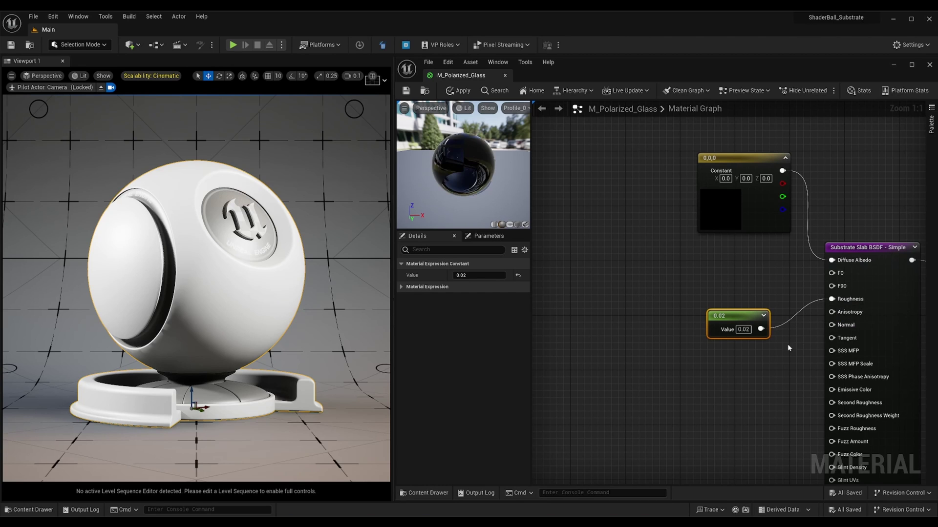
pyautogui.click(746, 363)
pyautogui.scroll(-3, 745, 362)
# Add a Vector Noise node using the Perlin Gradient function.
pyautogui.moveTo(680, 334); pyautogui.dragTo(778, 314, button='right')
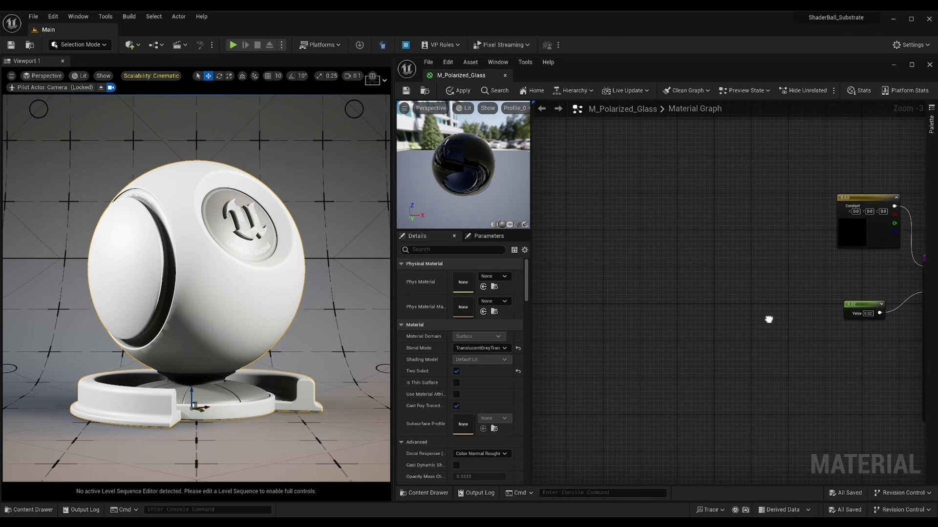
pyautogui.rightClick(720, 269)
pyautogui.write('noise')
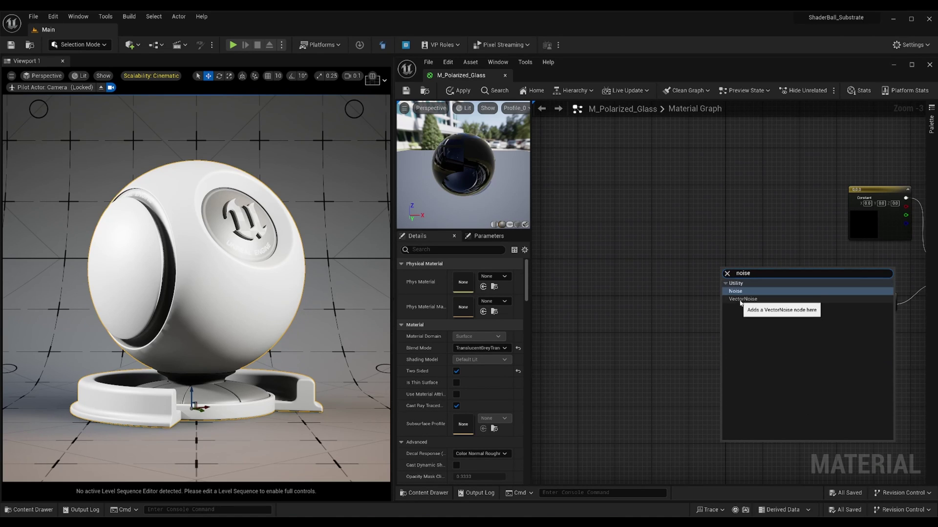
pyautogui.click(739, 299)
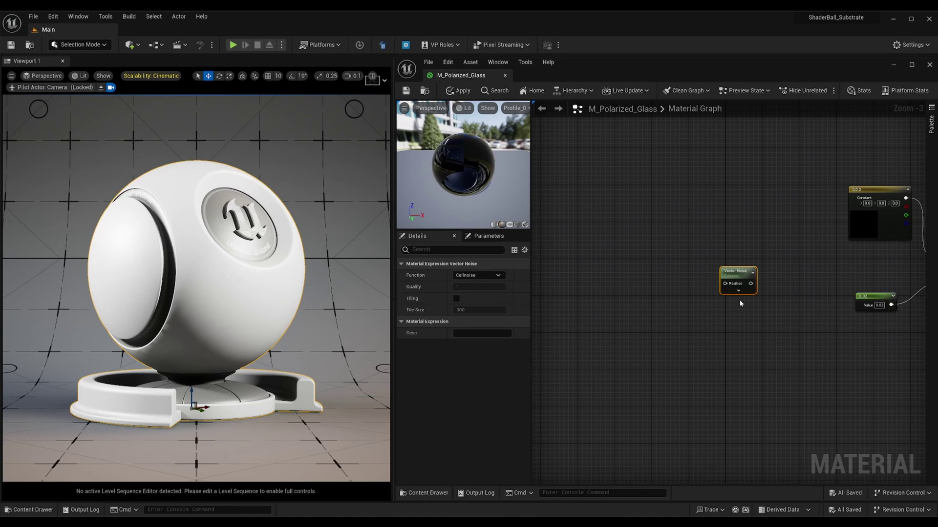
pyautogui.click(498, 275)
pyautogui.click(472, 300)
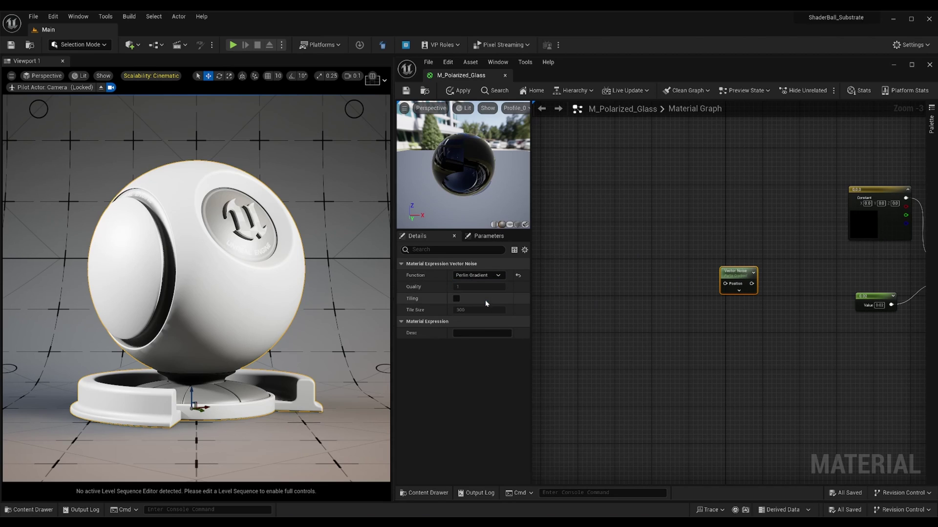
pyautogui.click(589, 315)
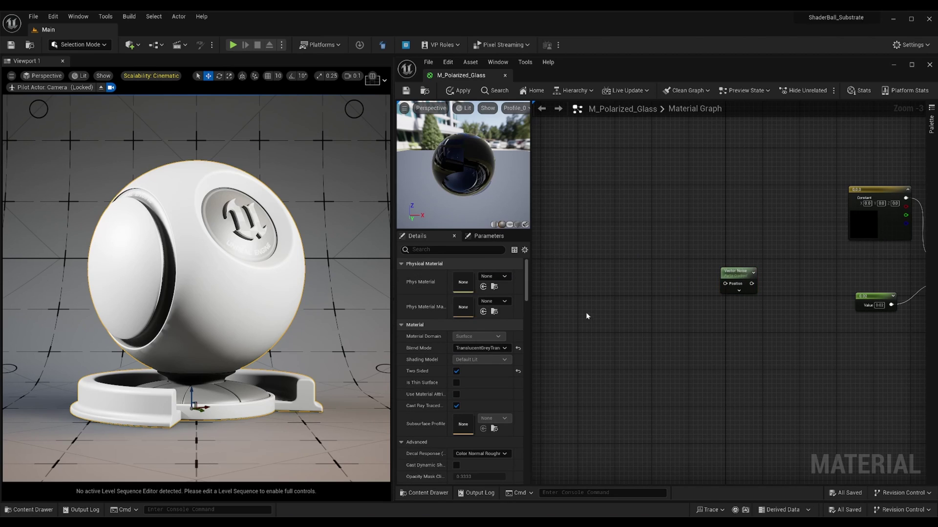
# Add a TexCoord node multiplied by a constant of 1.
pyautogui.rightClick(559, 267)
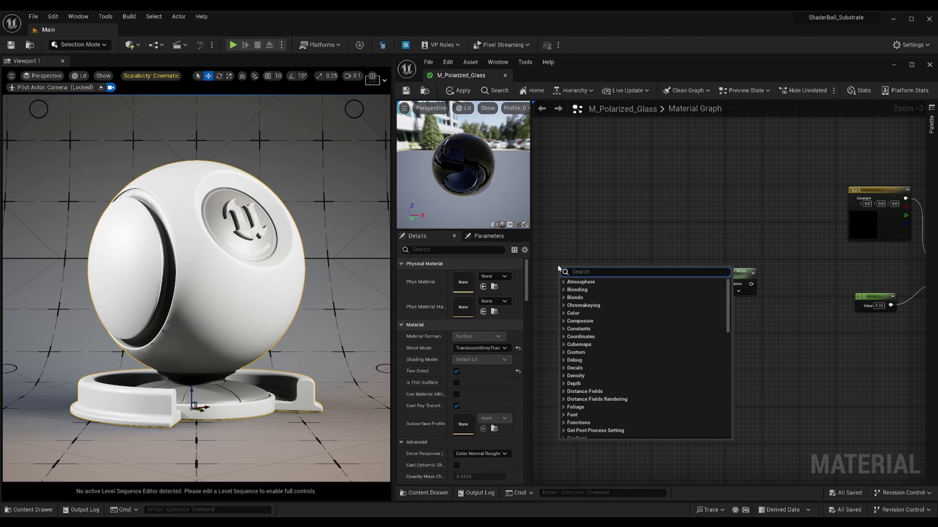
pyautogui.write('coord')
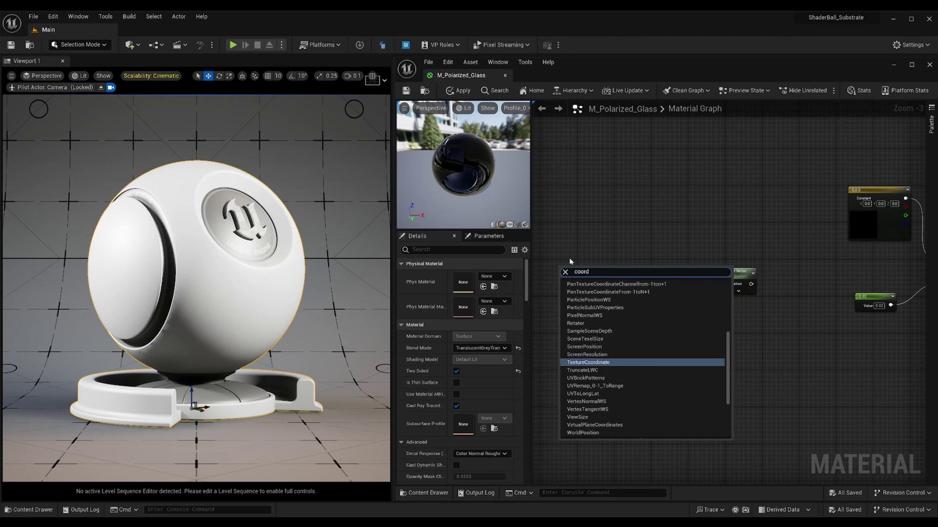
pyautogui.click(586, 363)
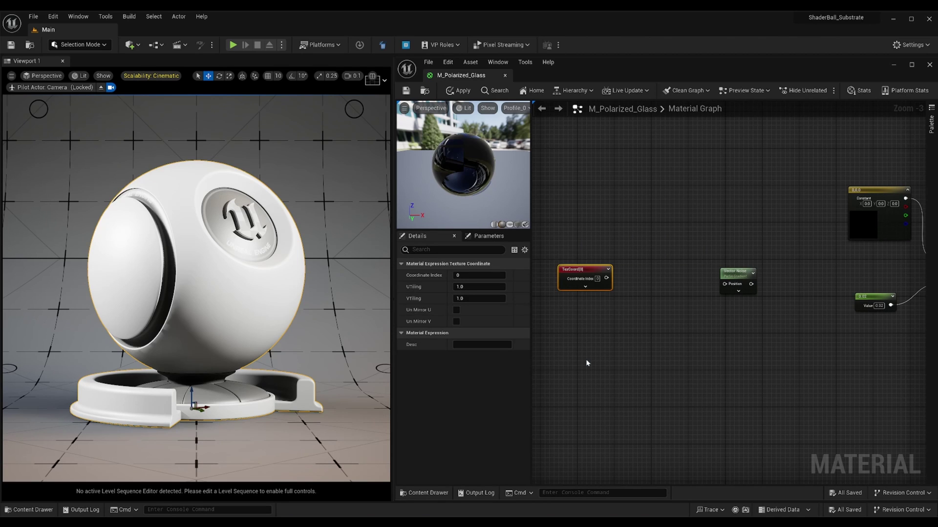
pyautogui.moveTo(606, 278); pyautogui.dragTo(625, 279)
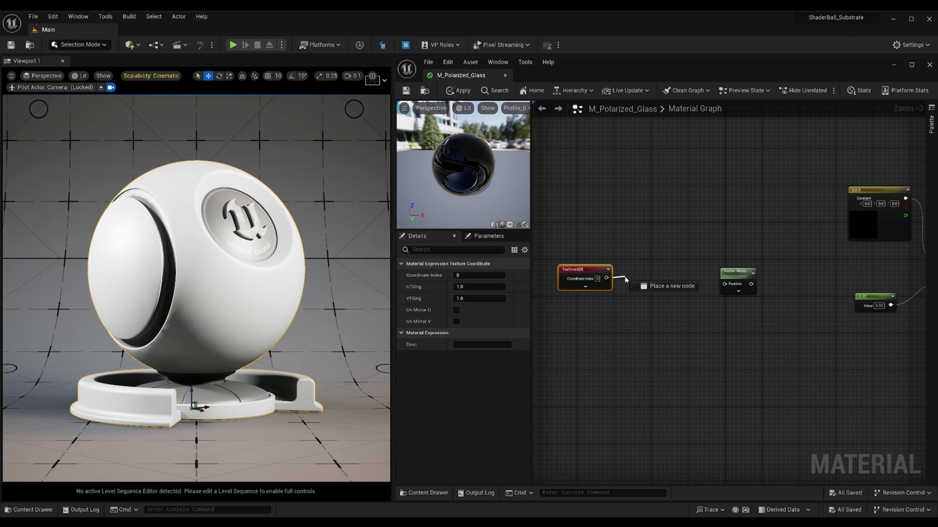
pyautogui.write('mul')
pyautogui.press('Return')
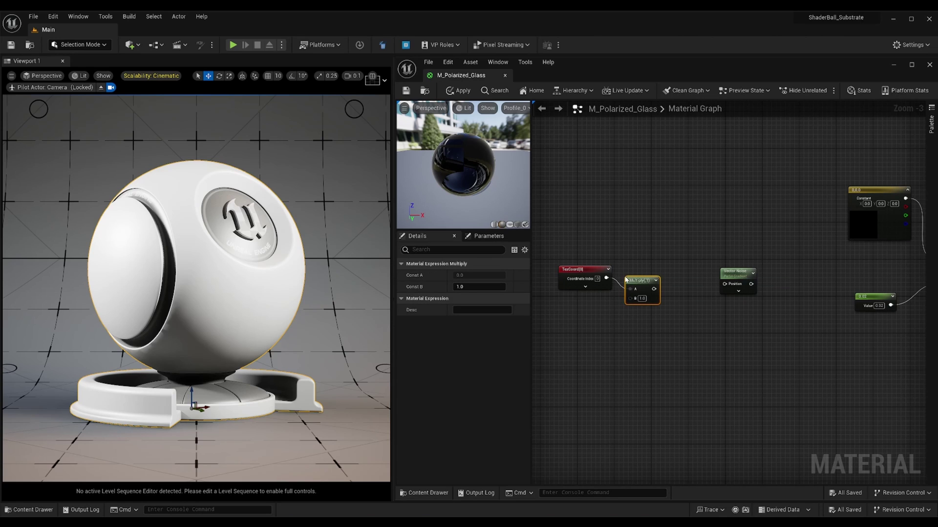
pyautogui.click(568, 316)
pyautogui.moveTo(602, 326); pyautogui.dragTo(629, 300)
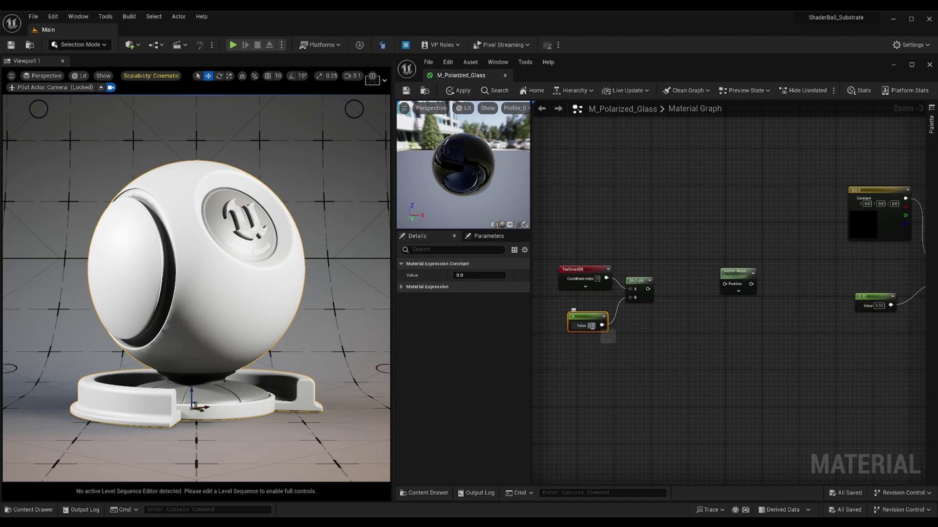
pyautogui.write('1')
pyautogui.press('Return')
pyautogui.click(604, 347)
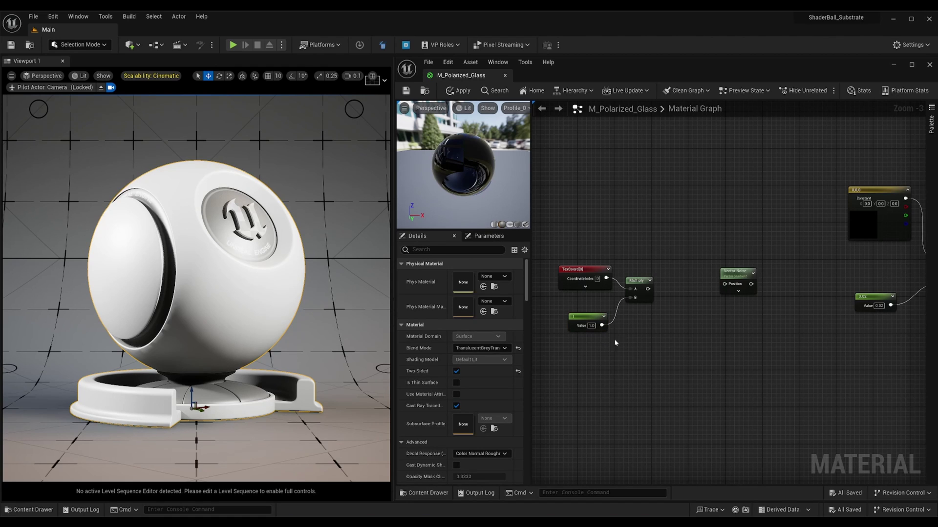
# Append a constant 0 to the multiplied coordinates to form the noise Position.
pyautogui.moveTo(648, 289); pyautogui.dragTo(661, 297)
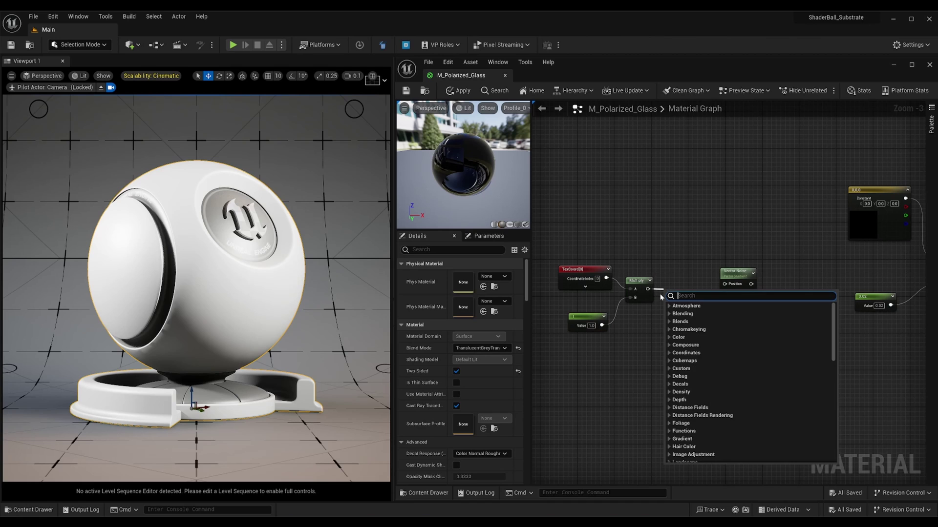
pyautogui.write('append')
pyautogui.press('Up')
pyautogui.press('Return')
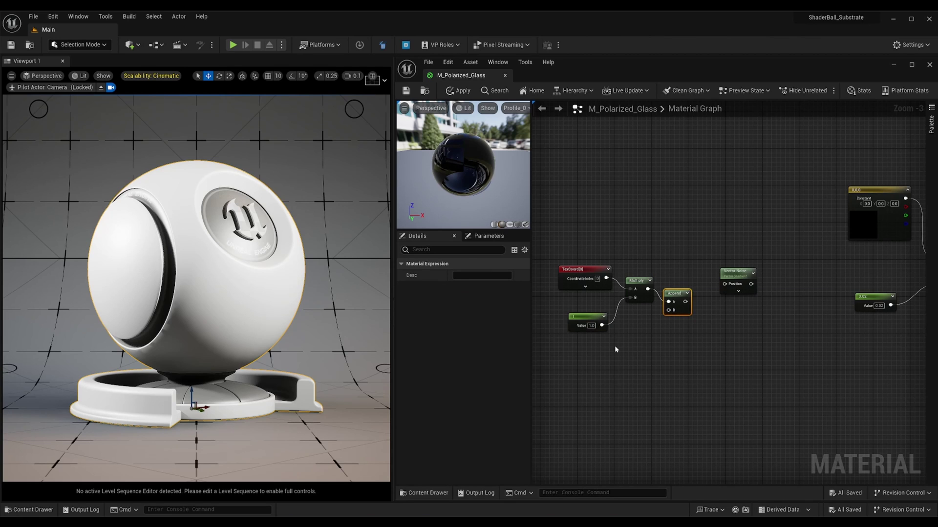
pyautogui.click(614, 345)
pyautogui.moveTo(649, 359)
pyautogui.mouseDown()
pyautogui.moveTo(670, 314)
pyautogui.moveTo(724, 284)
pyautogui.mouseUp()
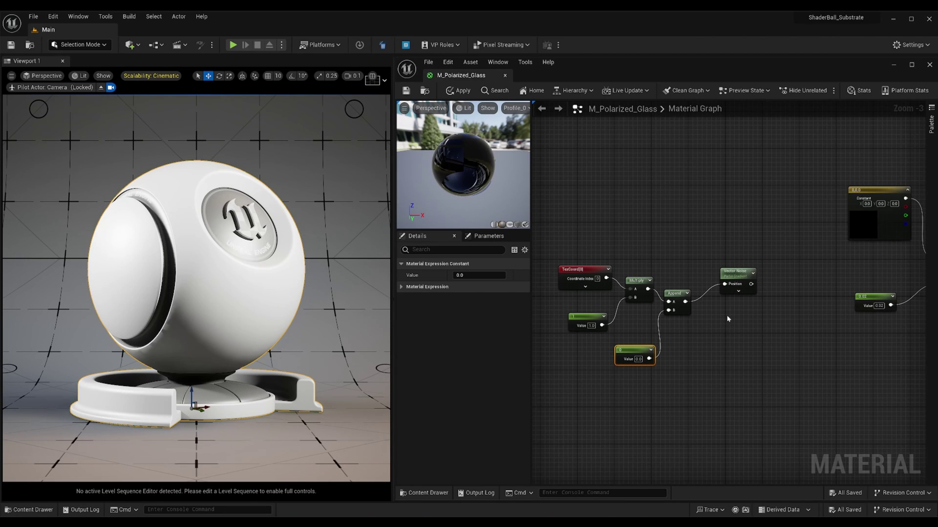
# Preview the Vector Noise on the shader ball, then move the noise chain left.
pyautogui.rightClick(735, 282)
pyautogui.press('Escape')
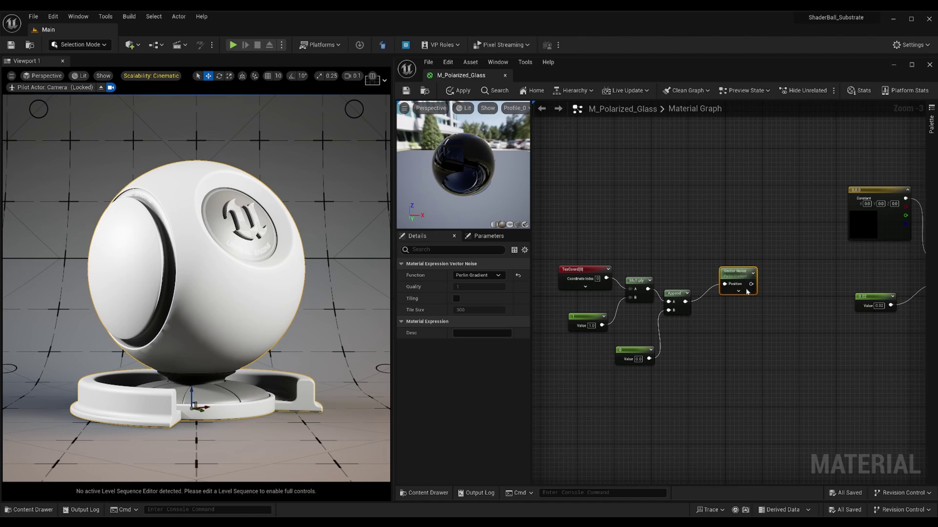
pyautogui.press('space')
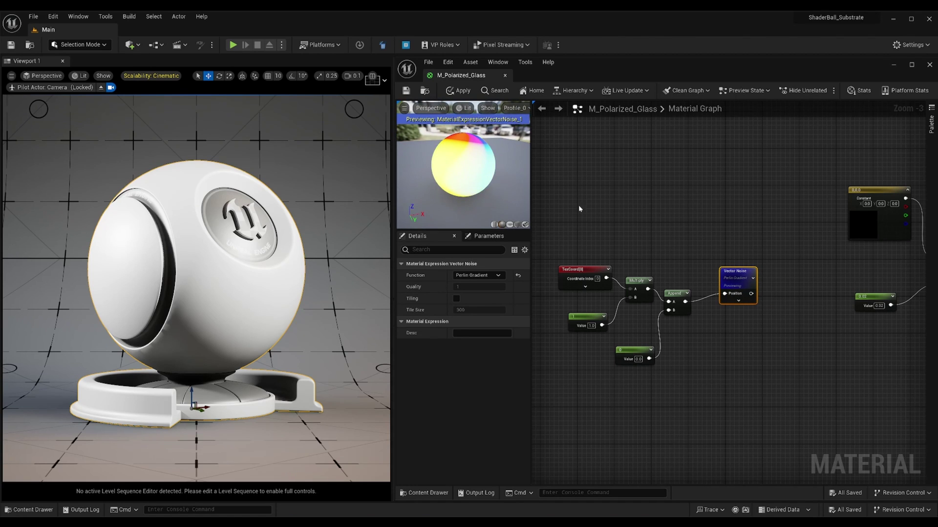
pyautogui.rightClick(738, 272)
pyautogui.click(771, 280)
pyautogui.click(784, 288)
pyautogui.moveTo(611, 266); pyautogui.dragTo(760, 350)
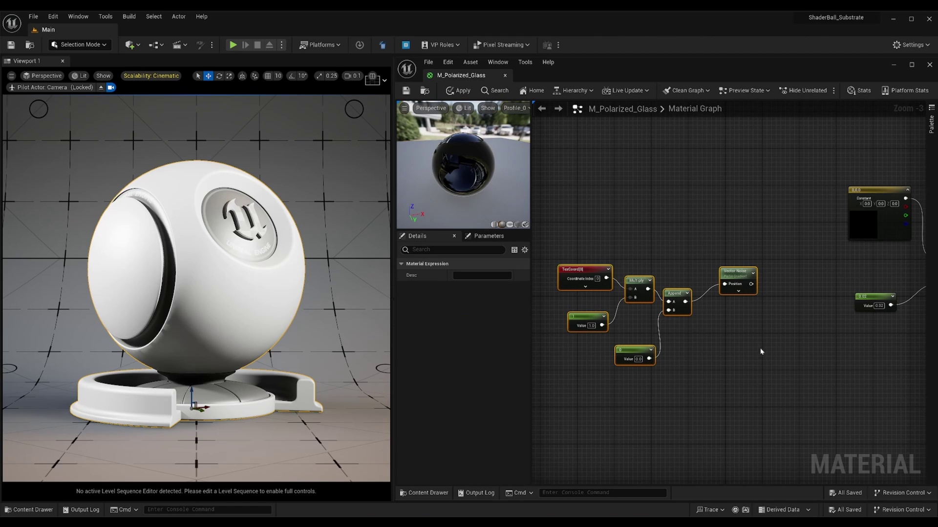
pyautogui.moveTo(743, 278); pyautogui.dragTo(649, 276)
pyautogui.click(703, 280)
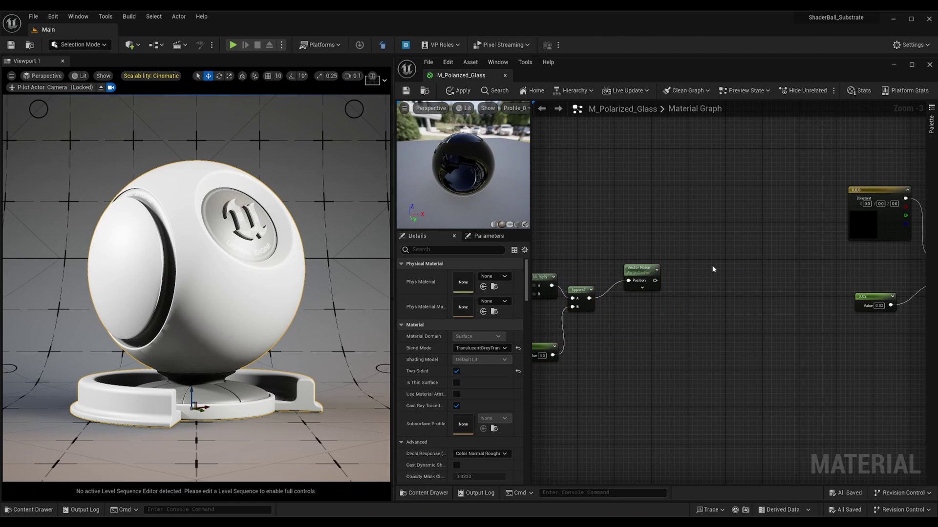
# Add a Lerp node with the Vector Noise output driving its Alpha.
pyautogui.rightClick(713, 269)
pyautogui.write('lerp')
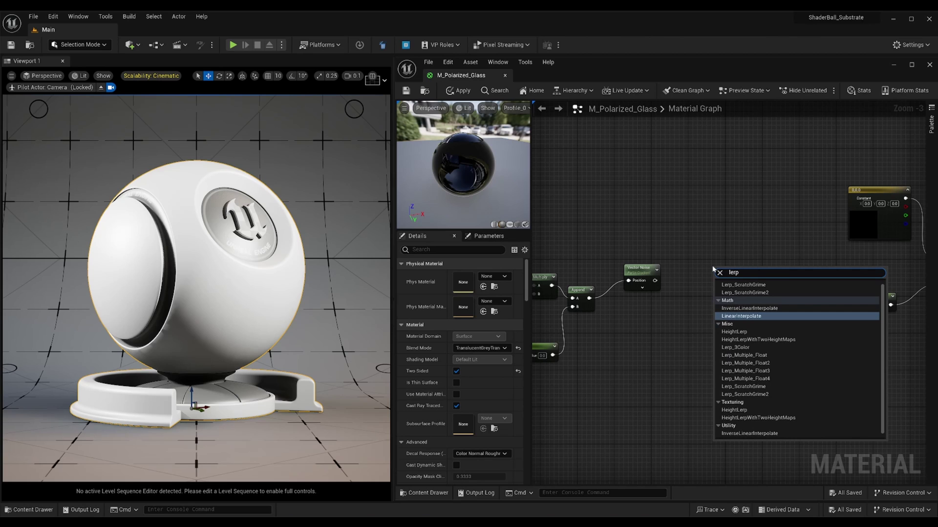
pyautogui.click(728, 317)
pyautogui.moveTo(655, 280)
pyautogui.mouseDown()
pyautogui.moveTo(717, 300)
pyautogui.moveTo(712, 251)
pyautogui.mouseUp()
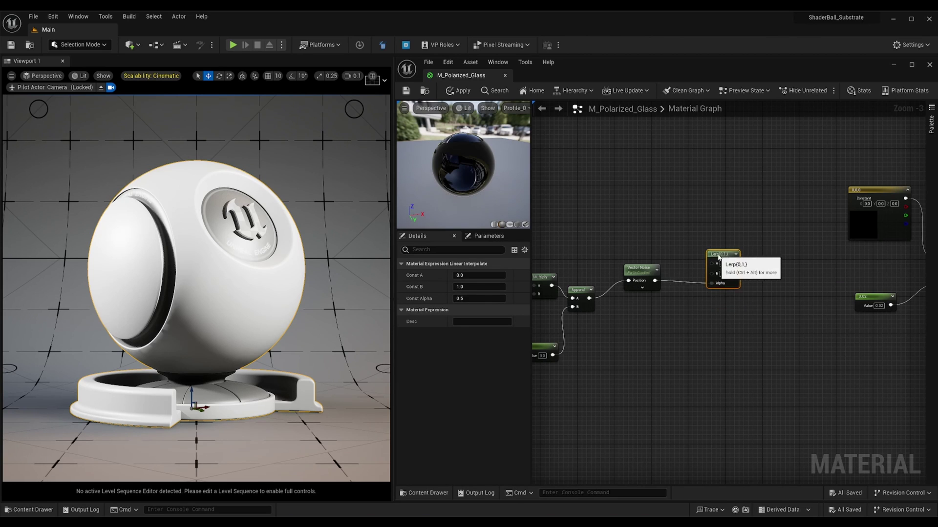
# Wire constants 0.01 into the Lerp's A and 0.2 into its B.
pyautogui.click(634, 164)
pyautogui.click(637, 191)
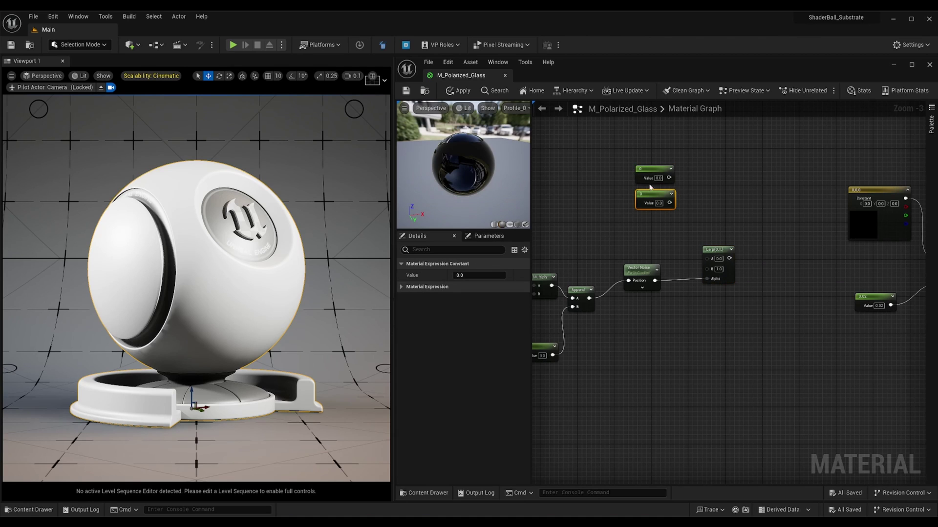
pyautogui.click(659, 178)
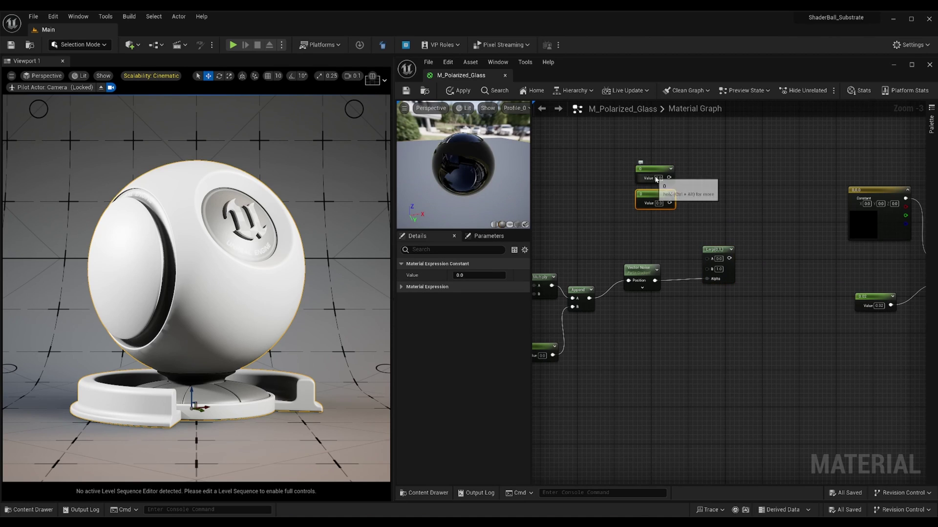
pyautogui.click(658, 203)
pyautogui.write('0')
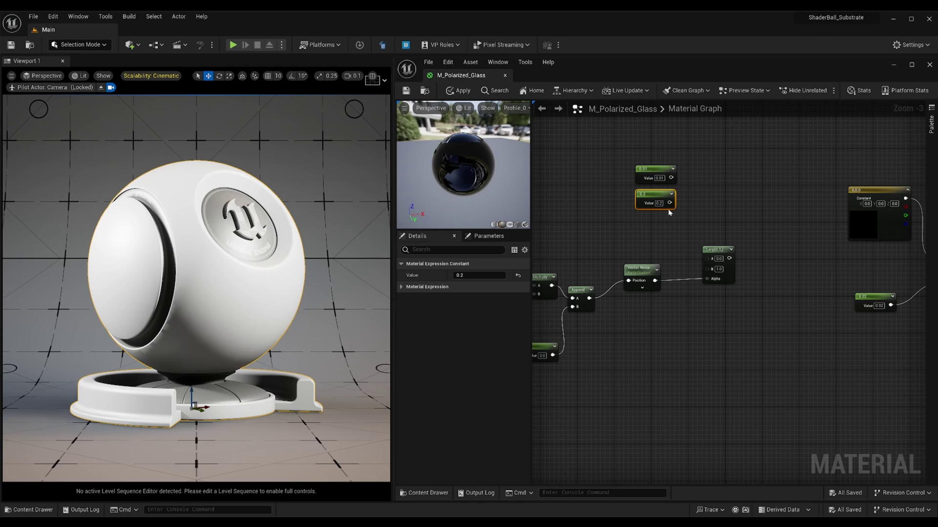
pyautogui.moveTo(669, 202); pyautogui.dragTo(707, 269)
pyautogui.moveTo(671, 178); pyautogui.dragTo(707, 257)
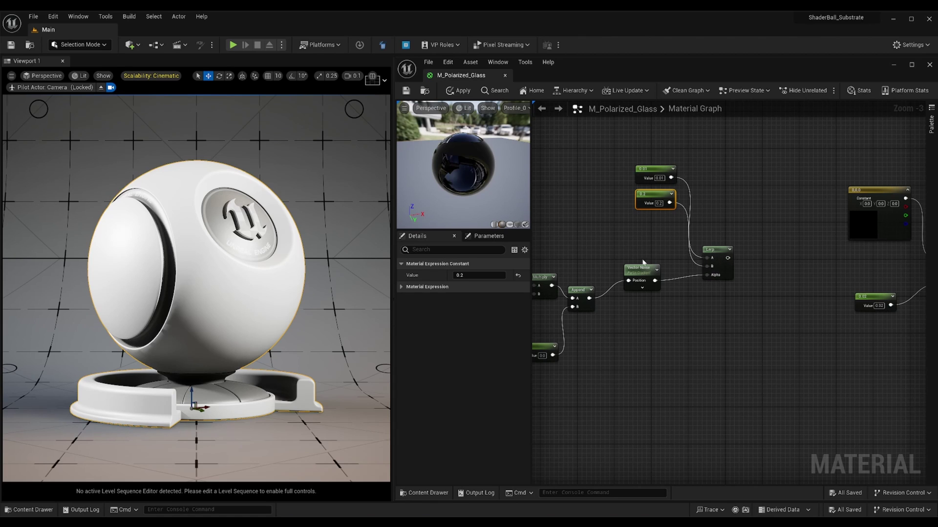
pyautogui.keyDown('shift'); pyautogui.click(646, 184); pyautogui.keyUp('shift')
pyautogui.moveTo(646, 183); pyautogui.dragTo(625, 209)
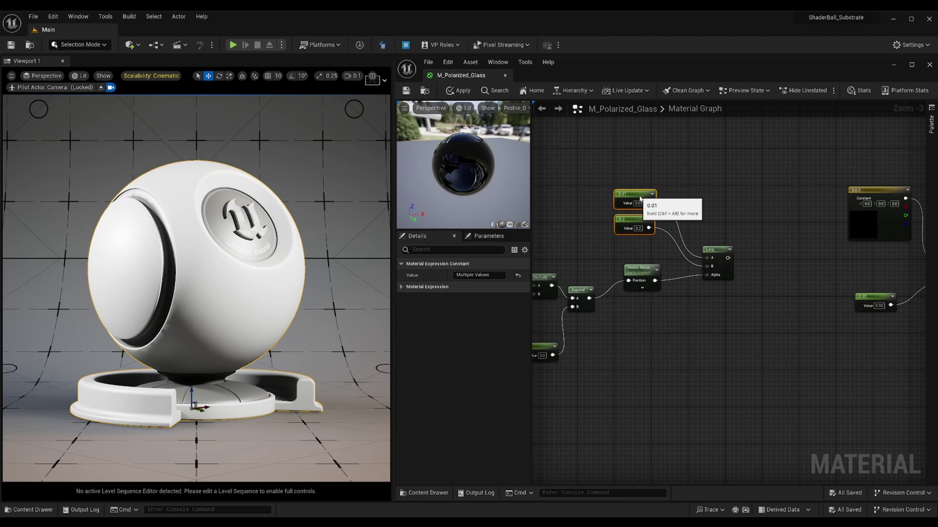
pyautogui.click(727, 203)
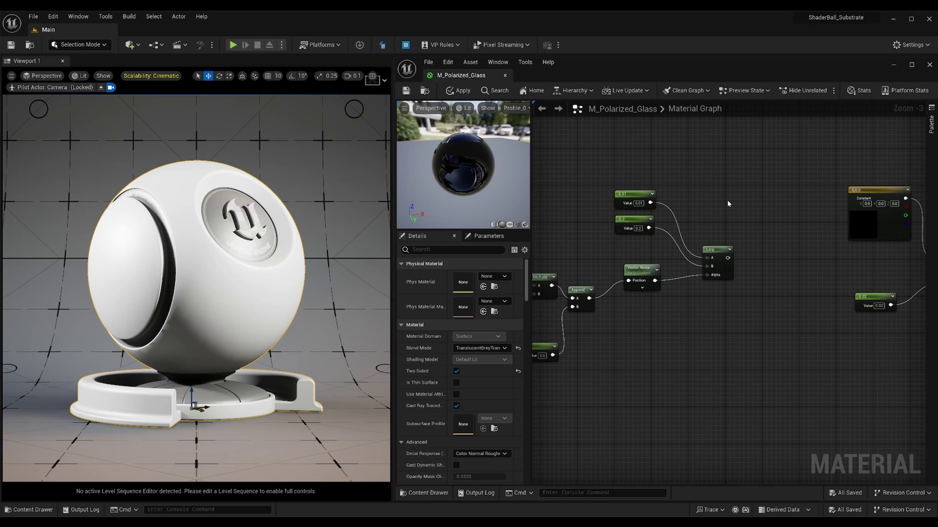
pyautogui.moveTo(761, 226); pyautogui.dragTo(672, 214, button='right')
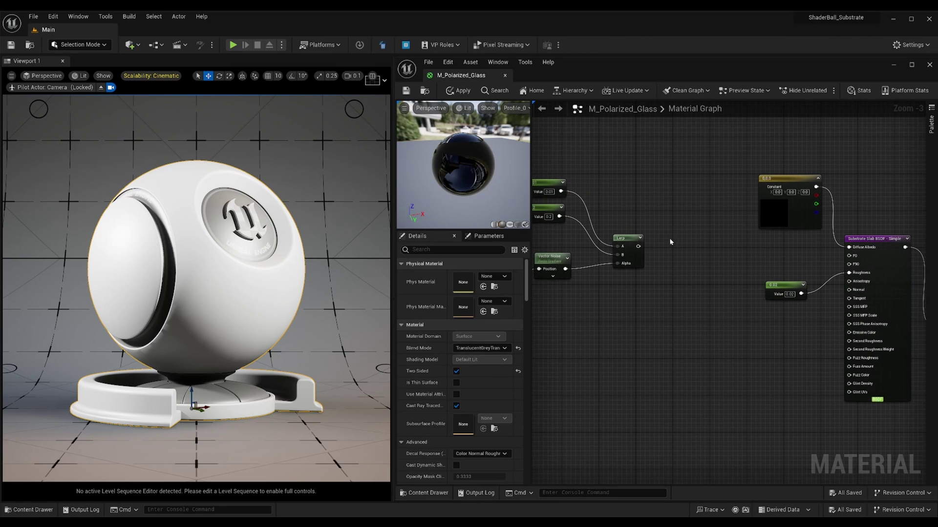
# Add a Substrate Thin-Film node with F0 0.02 and the Lerp driving Thickness.
pyautogui.rightClick(675, 227)
pyautogui.write('thin')
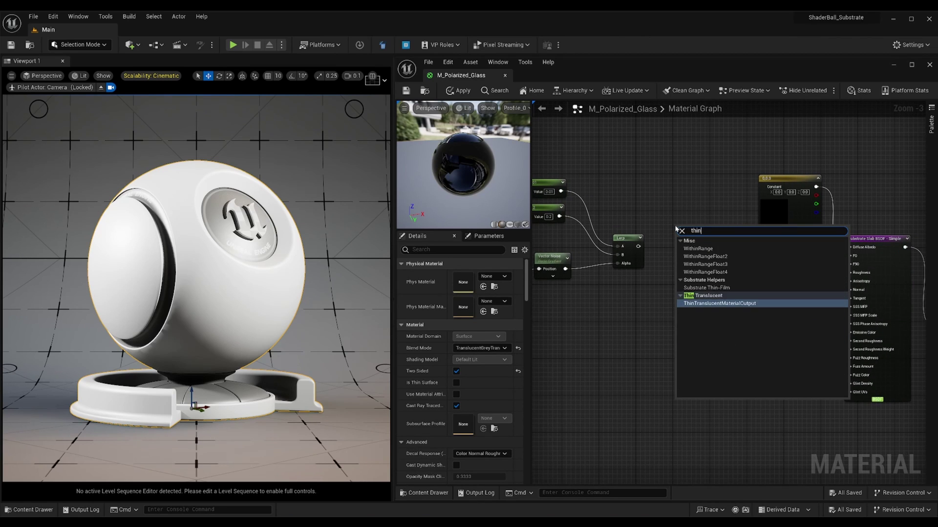
pyautogui.click(714, 289)
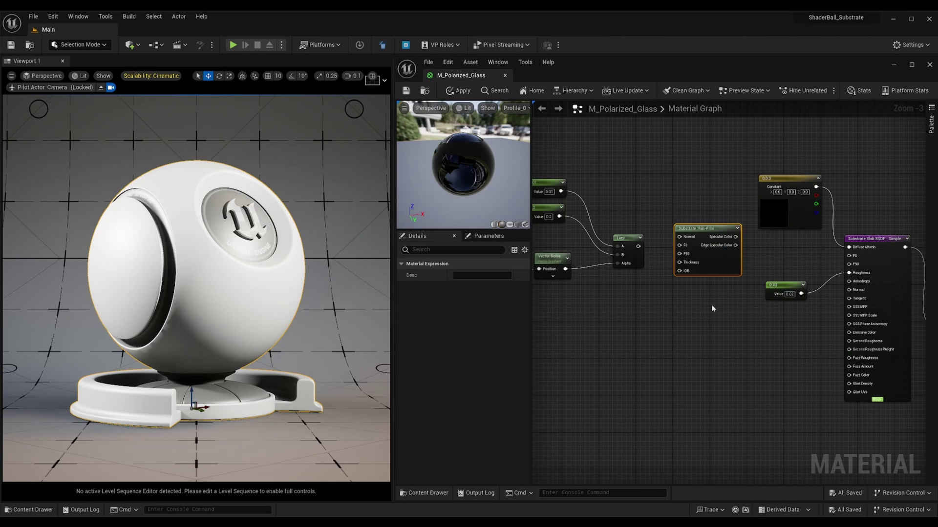
pyautogui.click(618, 164)
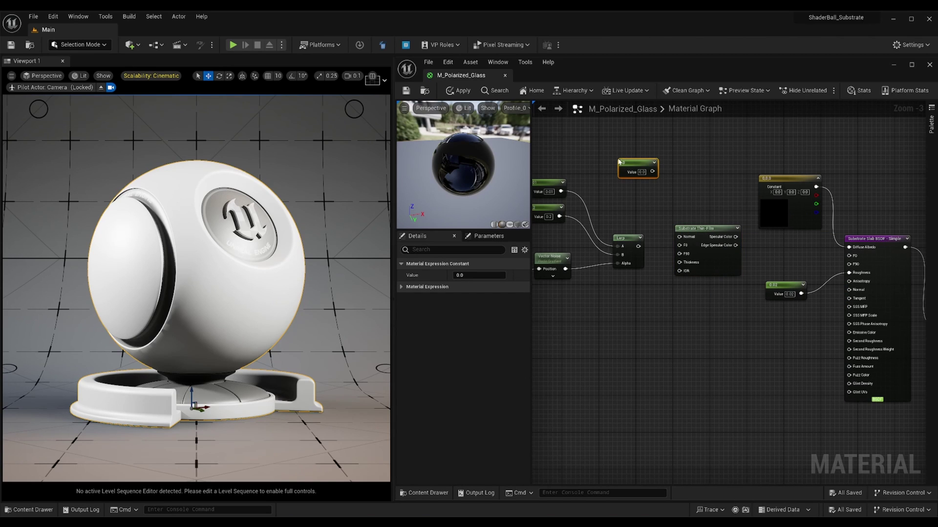
pyautogui.click(641, 172)
pyautogui.write('0.02')
pyautogui.press('Return')
pyautogui.moveTo(654, 171); pyautogui.dragTo(680, 246)
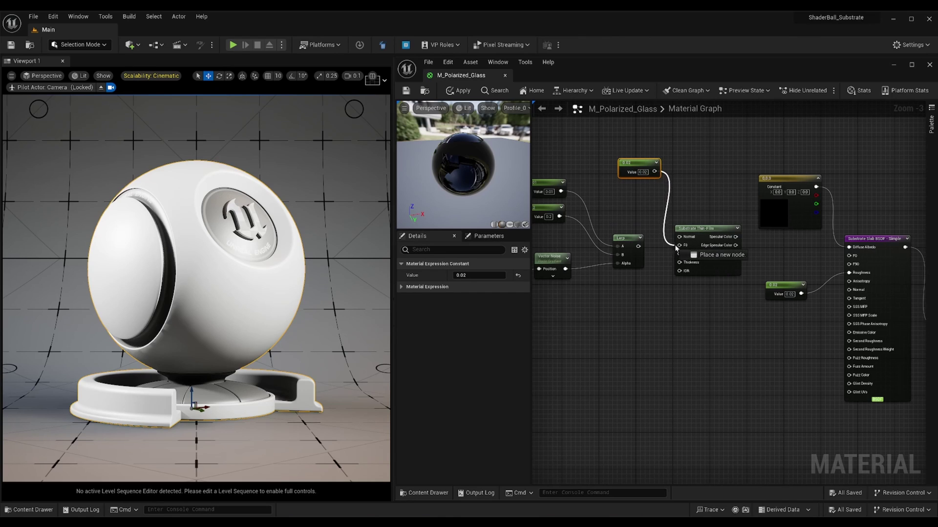
pyautogui.moveTo(638, 246); pyautogui.dragTo(679, 264)
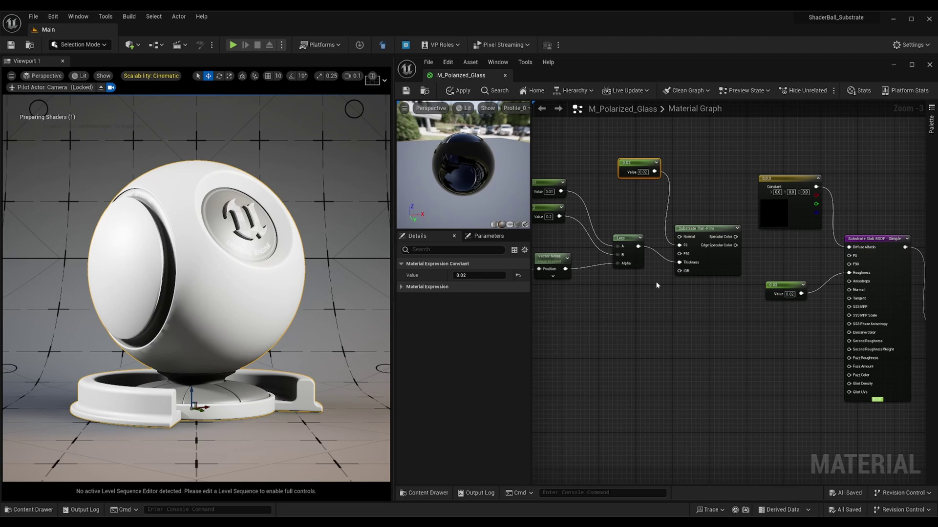
pyautogui.click(640, 302)
# Give the thin film IOR 1.8, route its outputs to slab F0/F90, and apply.
pyautogui.click(600, 304)
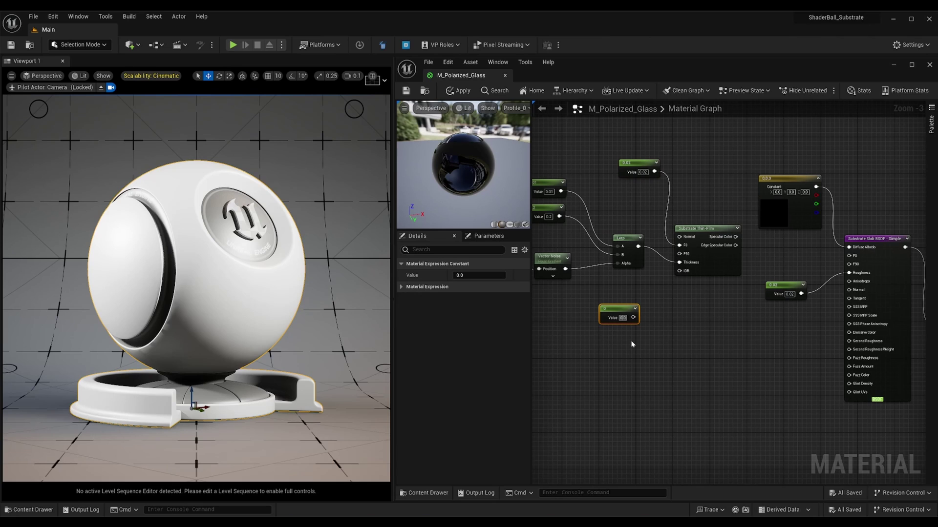
pyautogui.write('.8')
pyautogui.press('Return')
pyautogui.moveTo(635, 318); pyautogui.dragTo(679, 271)
pyautogui.moveTo(735, 237); pyautogui.dragTo(849, 256)
pyautogui.moveTo(736, 245); pyautogui.dragTo(849, 264)
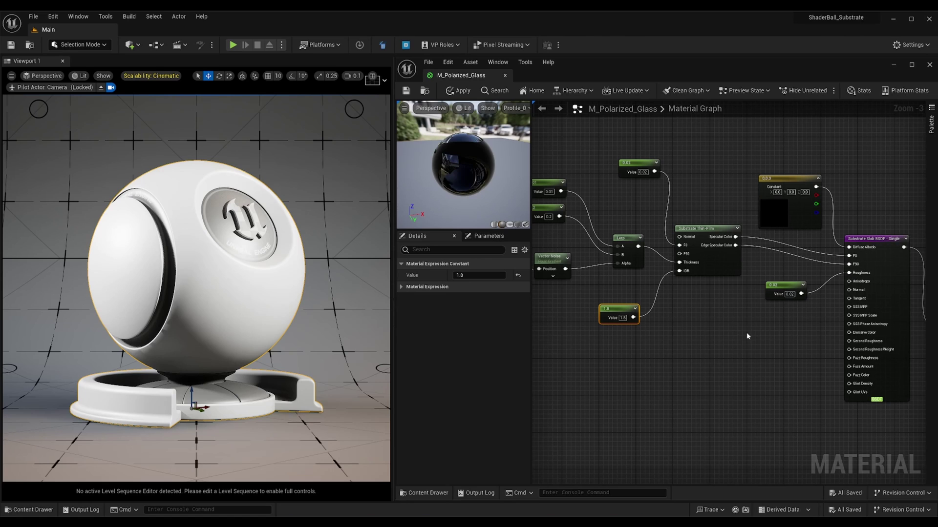
pyautogui.click(458, 90)
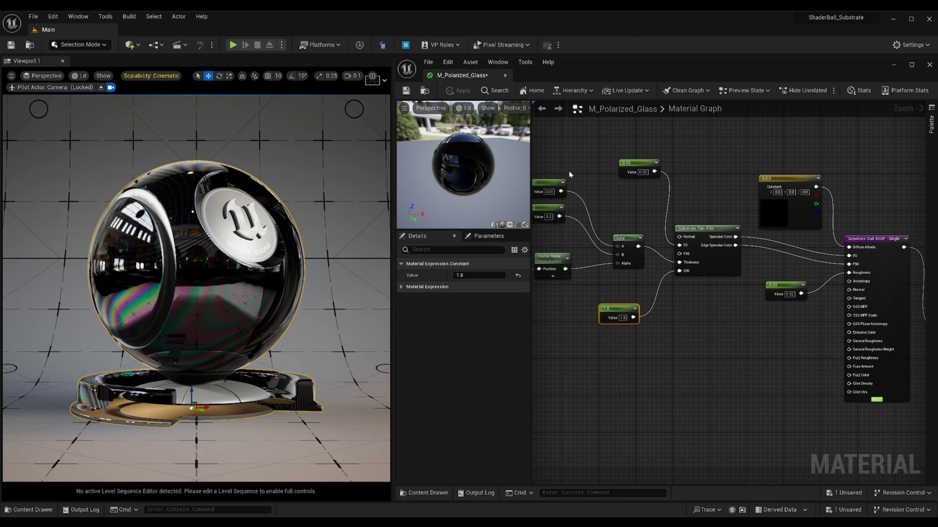
# Add a Transmittance-To-MeanFreePath node feeding the slab's SSS MFP.
pyautogui.click(703, 306)
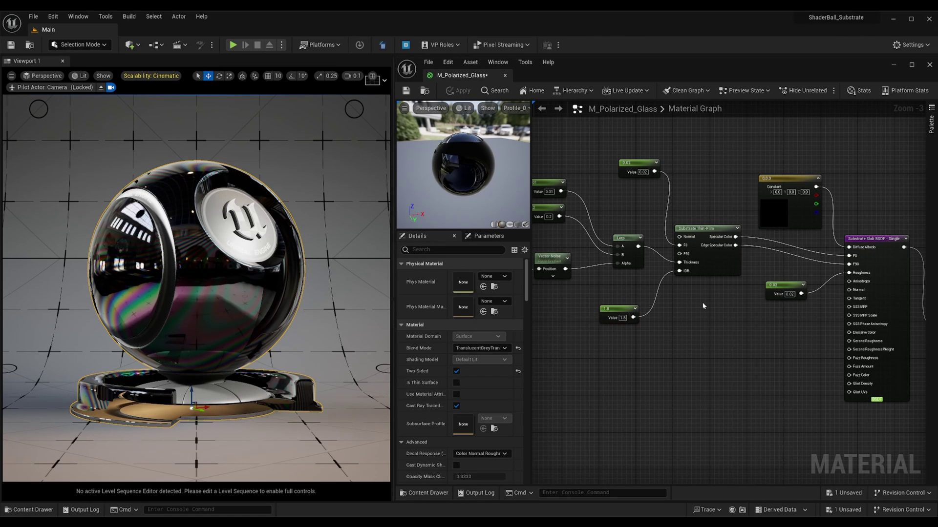
pyautogui.rightClick(701, 332)
pyautogui.write('mean')
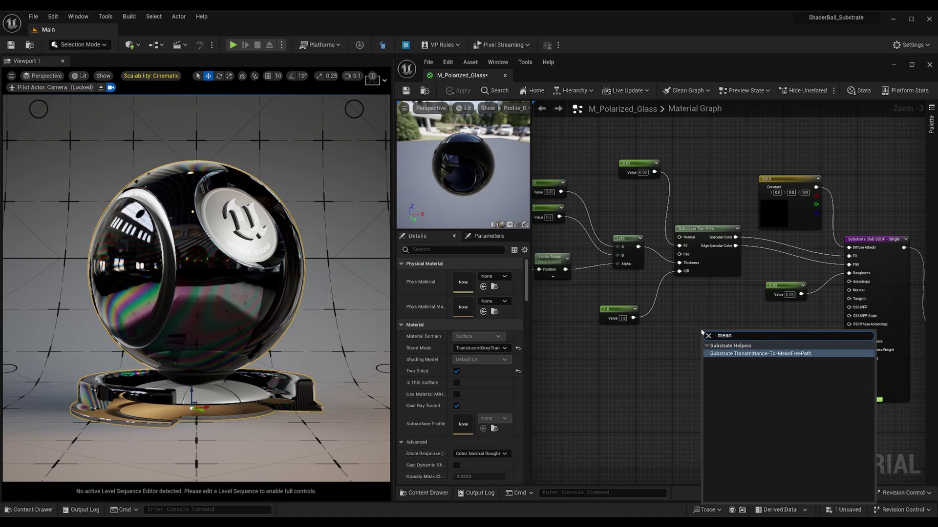
pyautogui.click(733, 354)
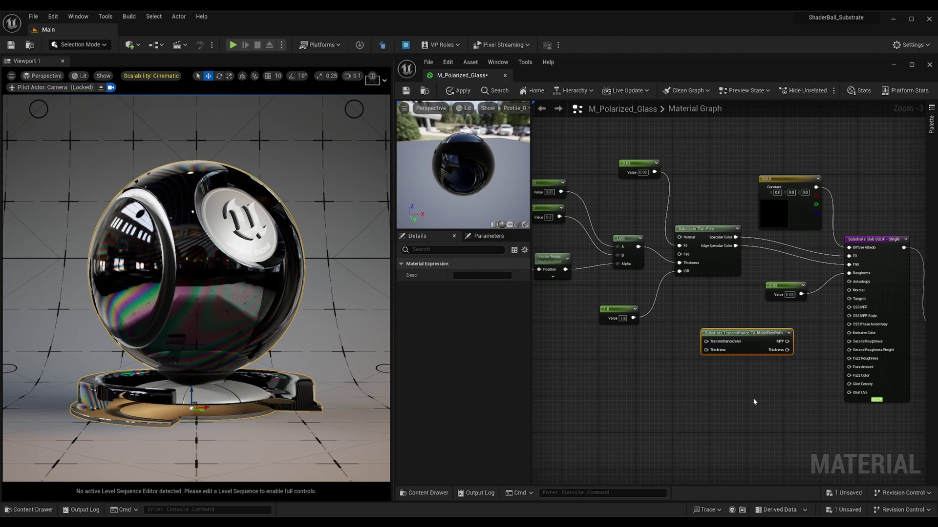
pyautogui.moveTo(787, 342); pyautogui.dragTo(849, 309)
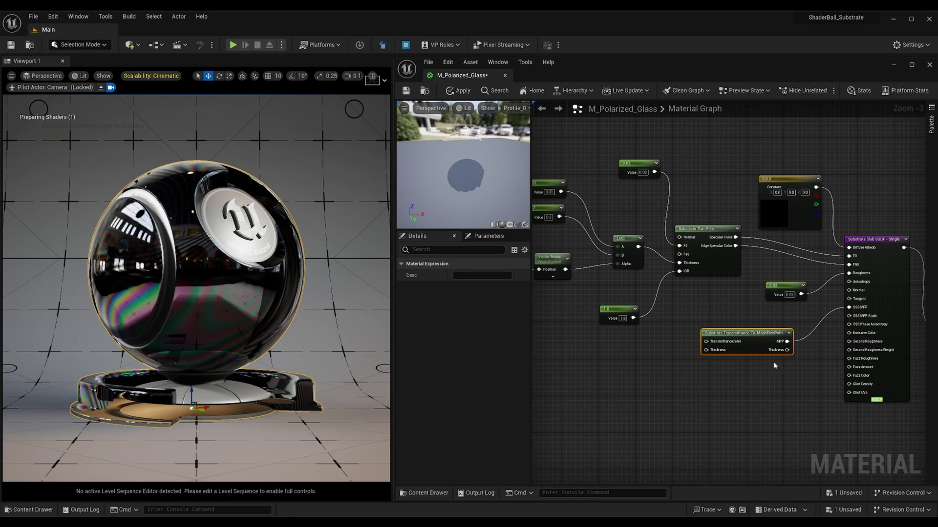
# Set its TransmittanceColor from a full-white Constant3Vector.
pyautogui.click(622, 347)
pyautogui.moveTo(681, 361); pyautogui.dragTo(706, 342)
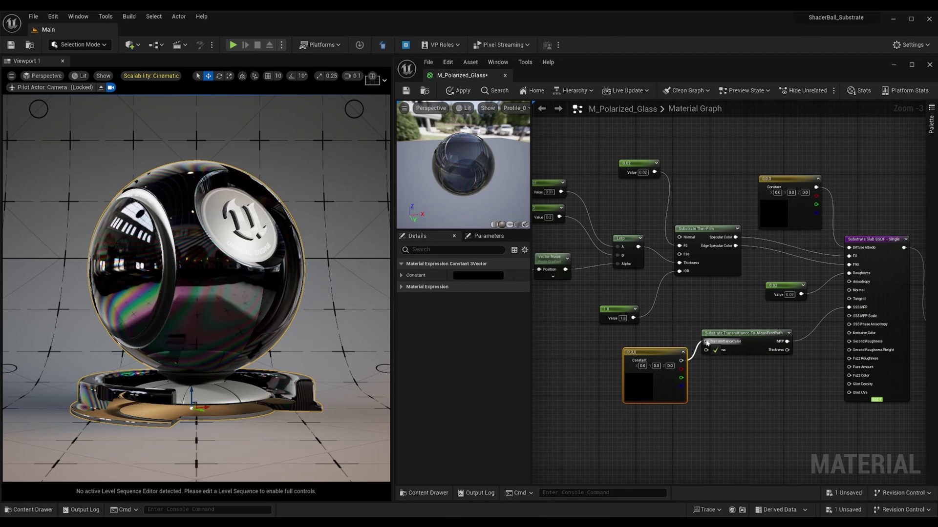
pyautogui.click(489, 280)
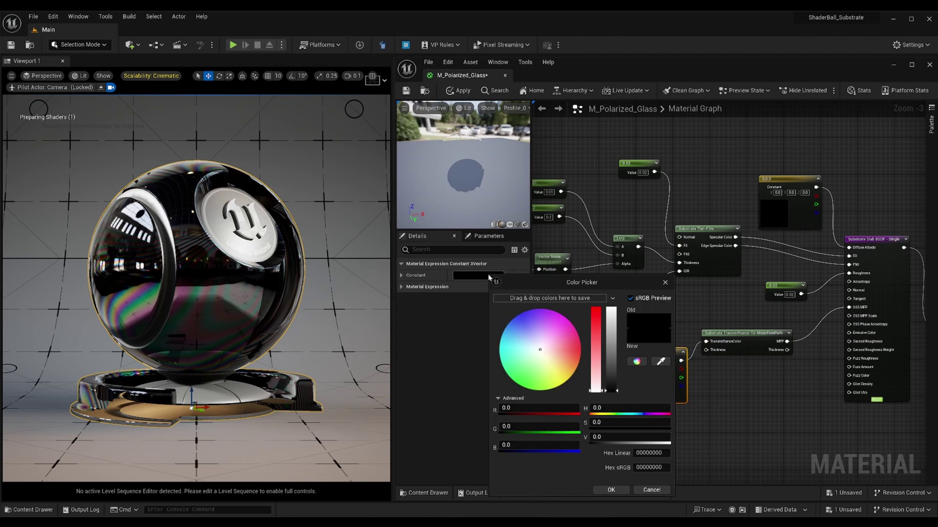
pyautogui.moveTo(611, 367); pyautogui.dragTo(614, 292)
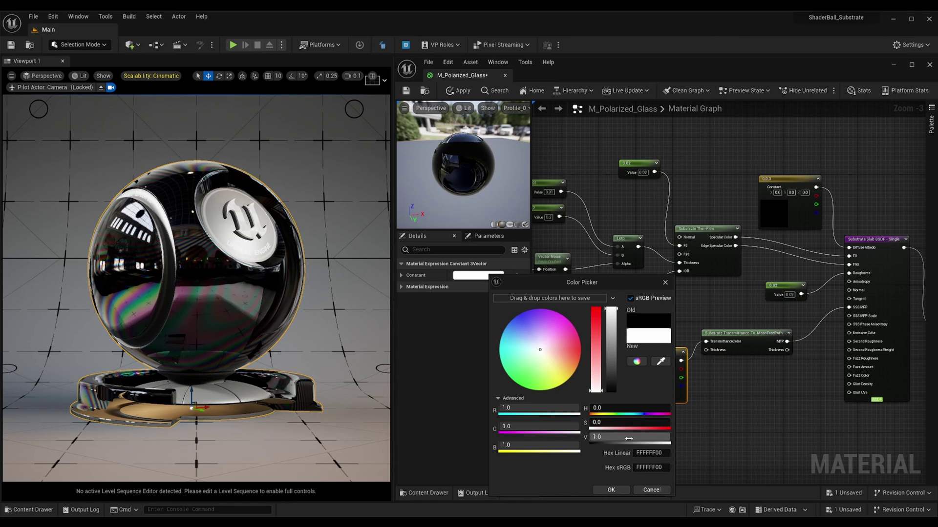
pyautogui.click(611, 490)
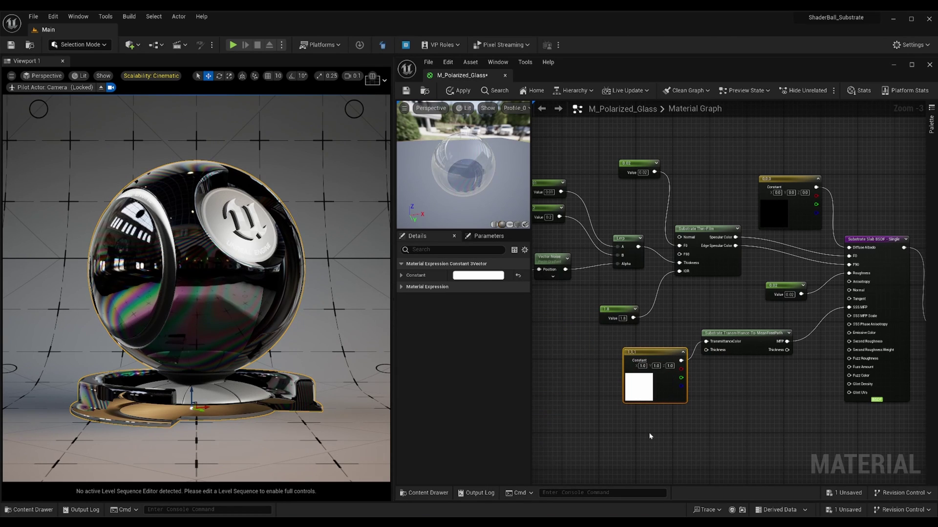
pyautogui.click(648, 436)
pyautogui.moveTo(785, 384); pyautogui.dragTo(605, 408, button='right')
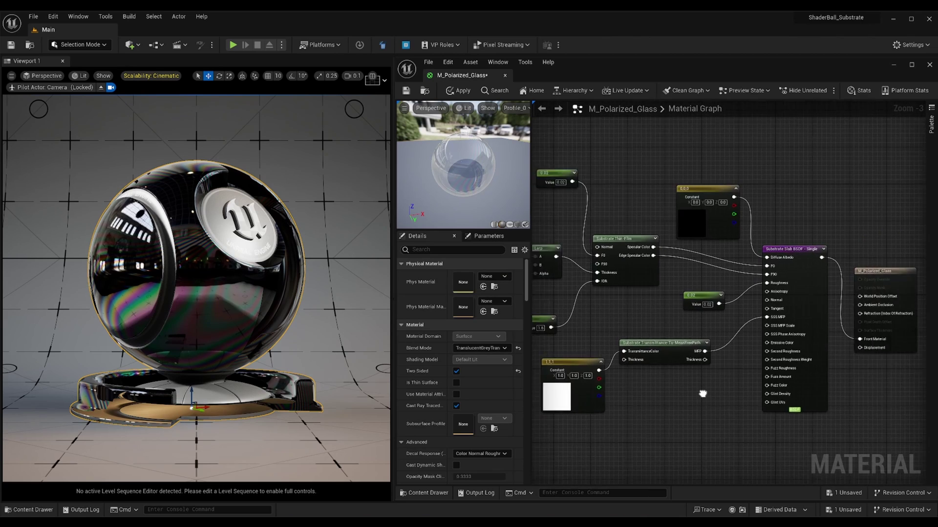
# Wire a 1.0 constant into the output's Refraction input and apply the material.
pyautogui.moveTo(760, 301); pyautogui.dragTo(829, 245)
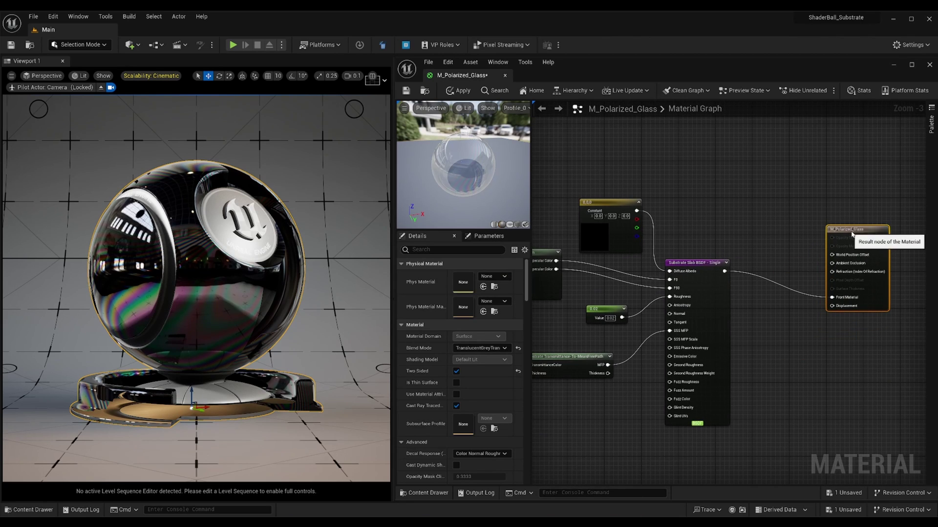
pyautogui.click(731, 164)
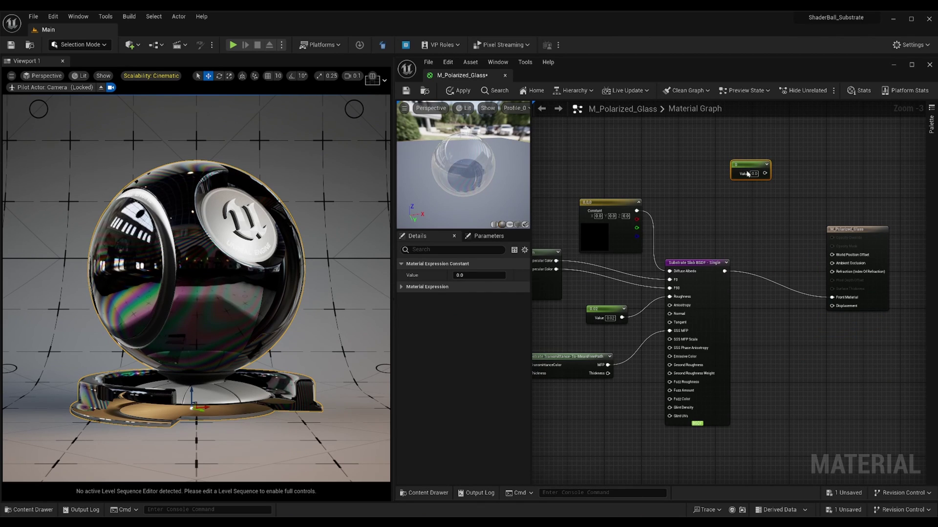
pyautogui.write('1')
pyautogui.press('Return')
pyautogui.moveTo(764, 173); pyautogui.dragTo(831, 272)
pyautogui.click(459, 90)
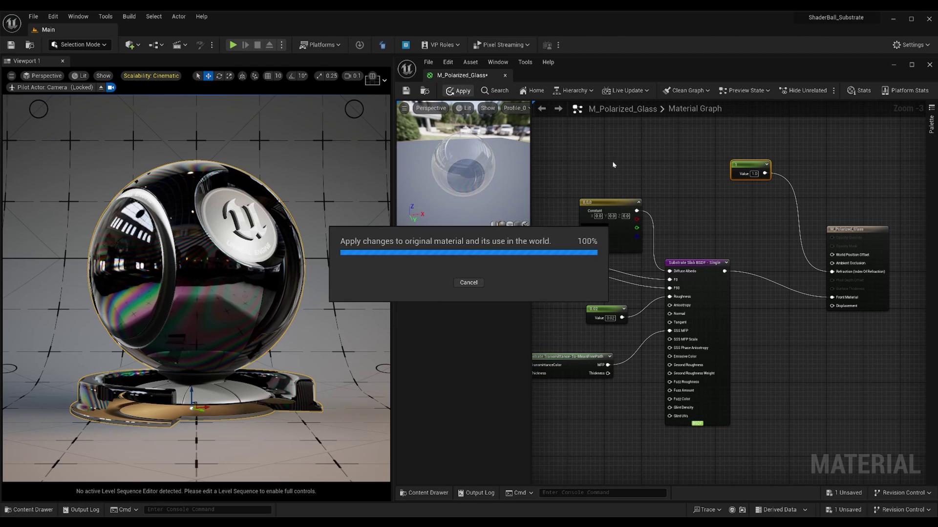